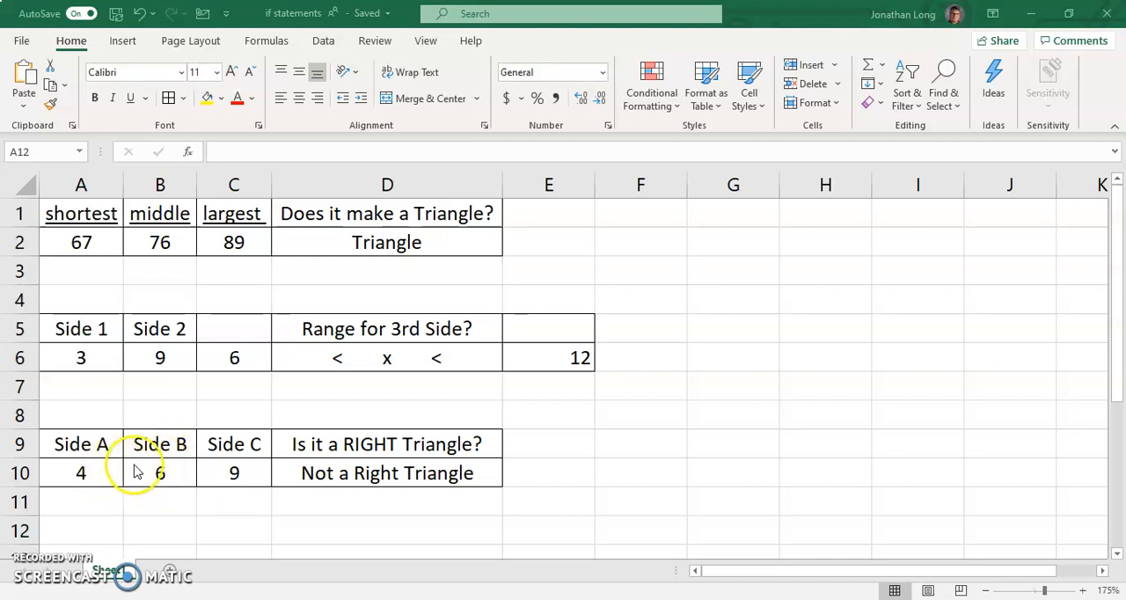
Label the three side columns above the right-triangle table in A8:C8 as LEG, LEG and HYPOT
left_click(118, 417)
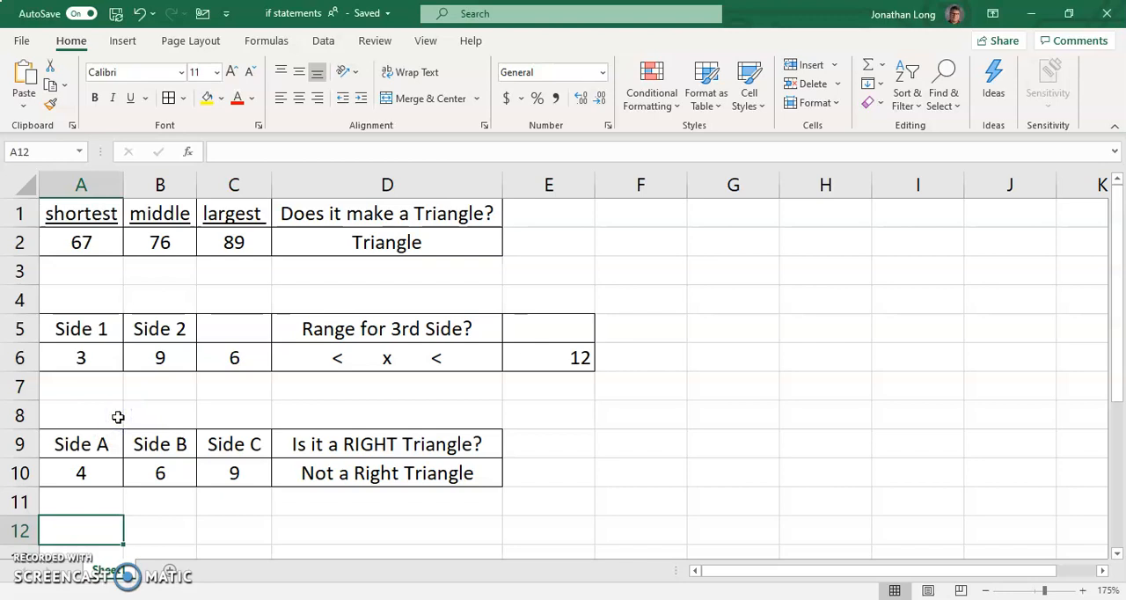
left_click(118, 417)
type("LEG")
key("Tab")
type("LEG")
key("Tab")
type("HYPO")
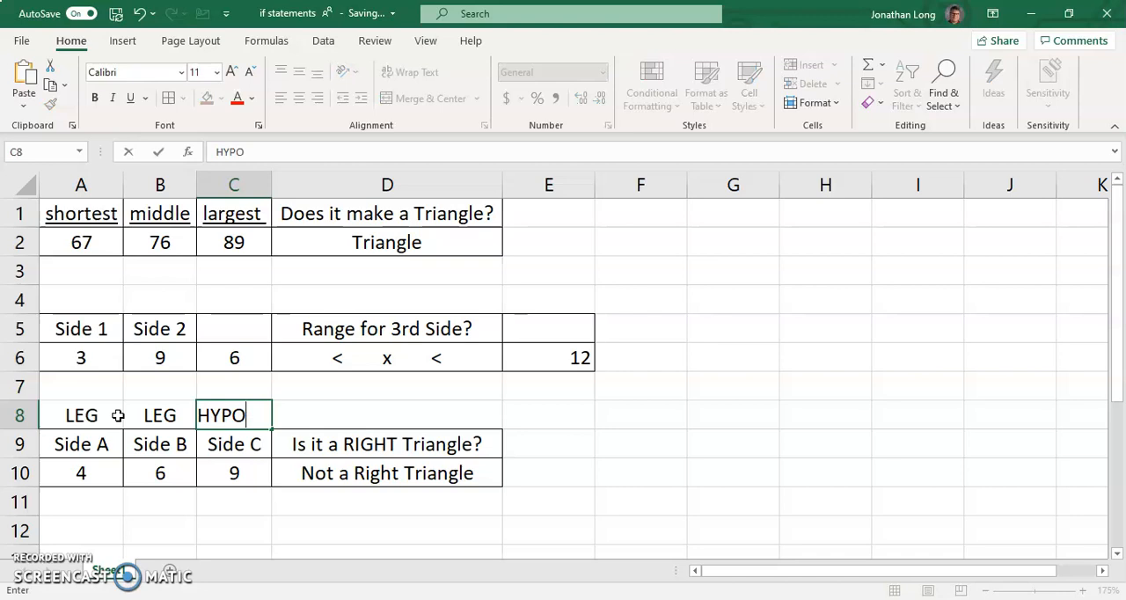
type("OT")
key("BackSpace")
key("BackSpace")
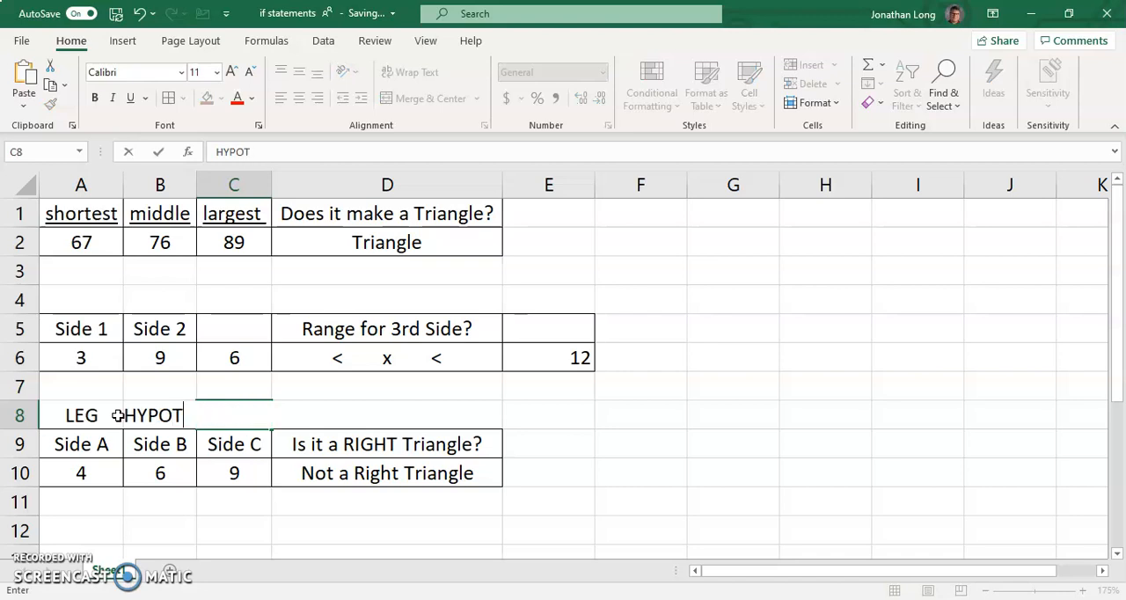
type("T")
key("Return")
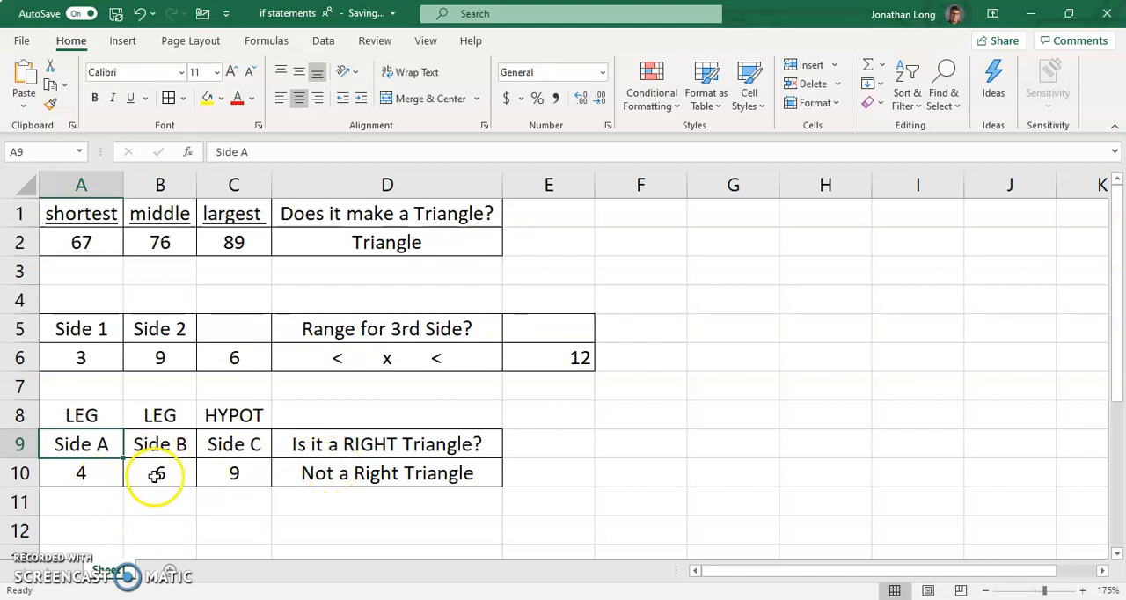
Copy the labelled side headings and values in A8:C10 to a new block starting at A13
scroll(232, 474, "down", 1)
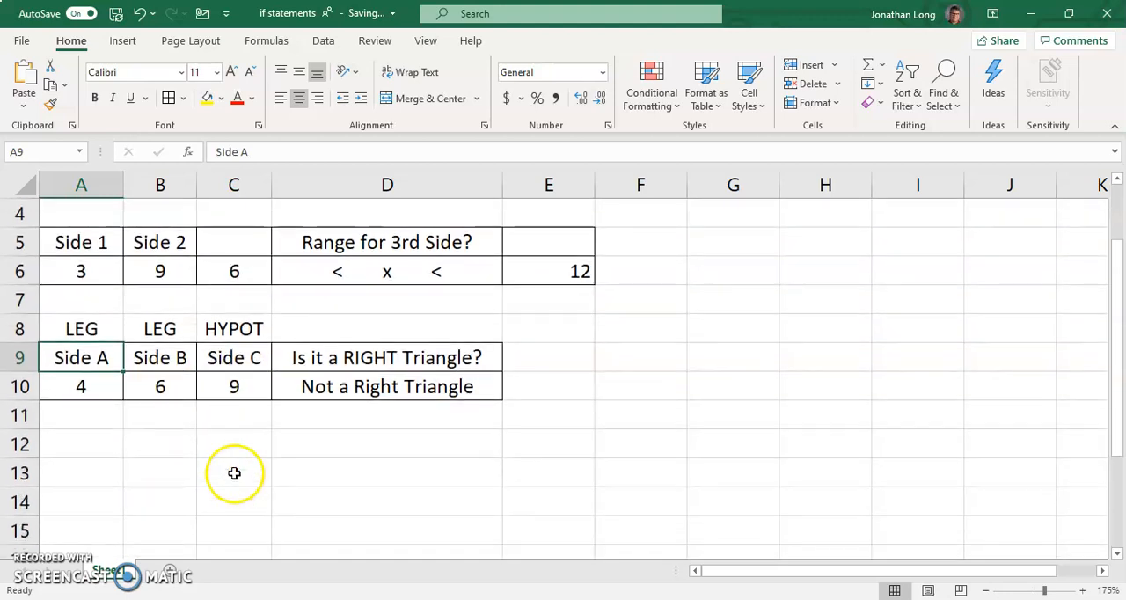
left_click(121, 448)
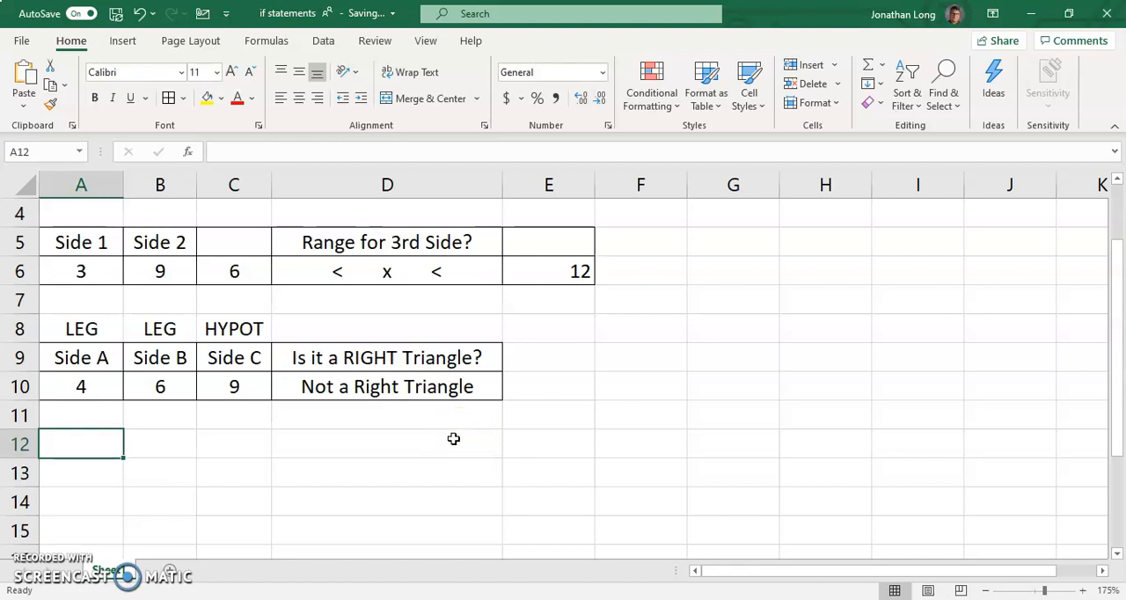
left_click_drag(108, 335, 221, 378)
key("ctrl+c")
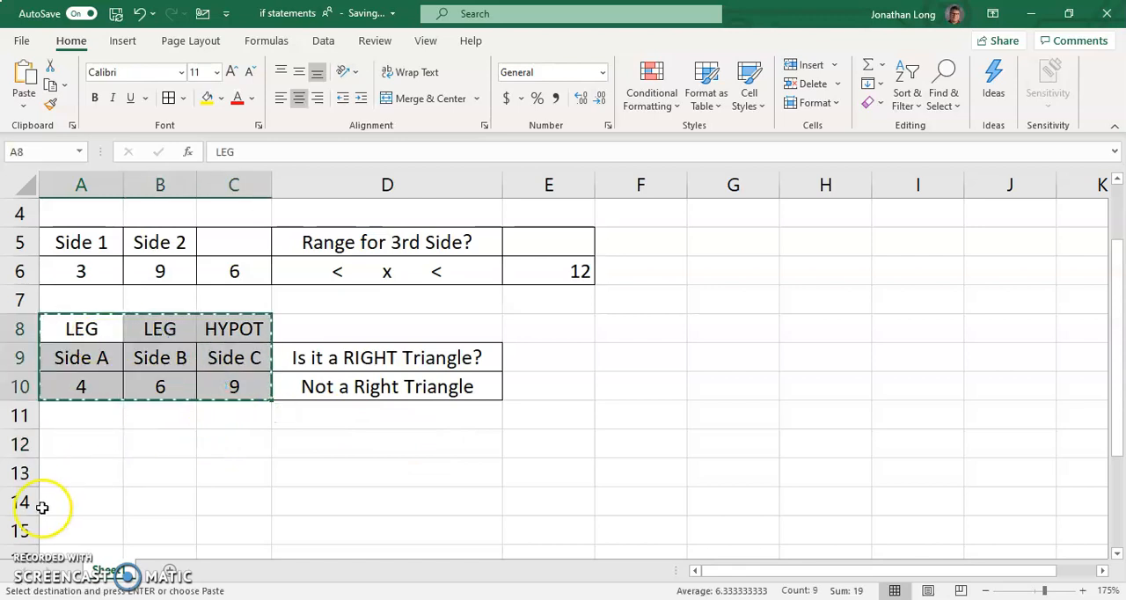
left_click(93, 467)
key("ctrl+v")
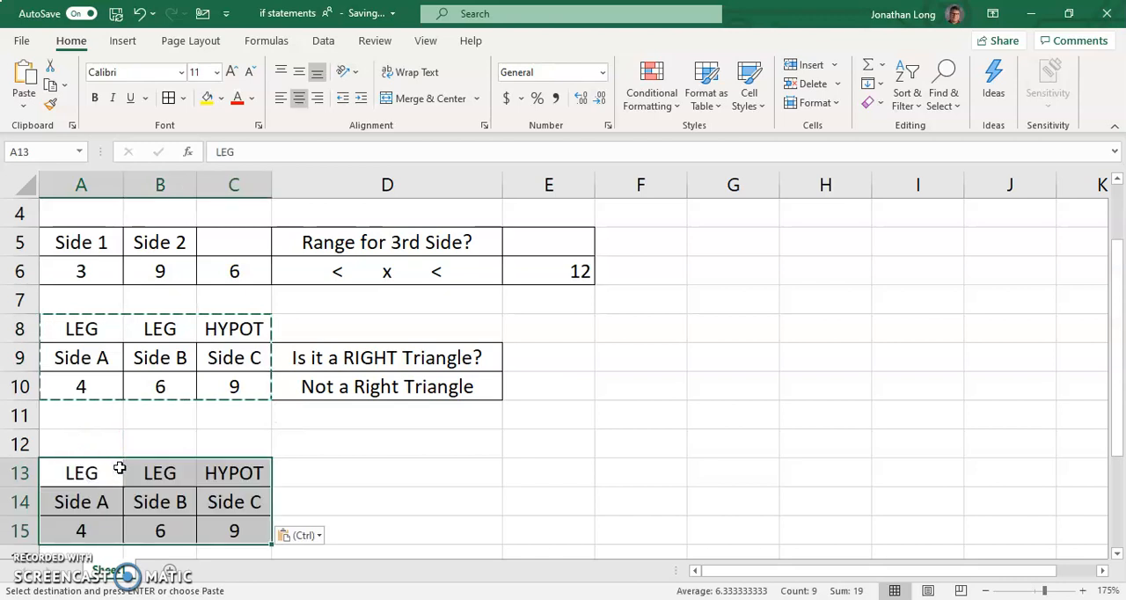
left_click(294, 449)
Clear the copied side values in A15:C15
scroll(299, 452, "down", 1)
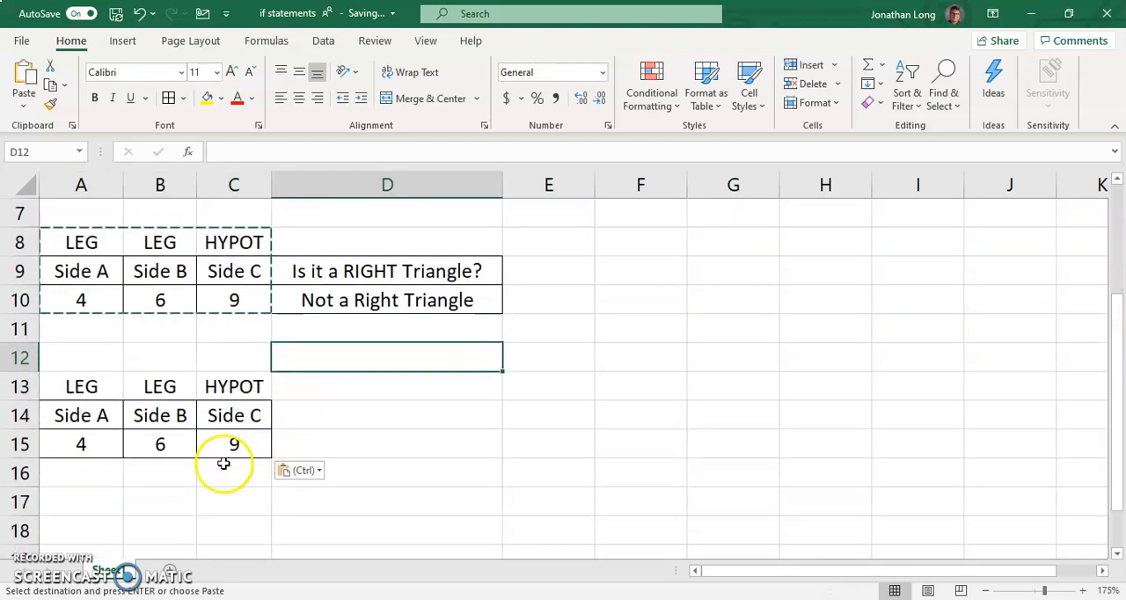
left_click(219, 446)
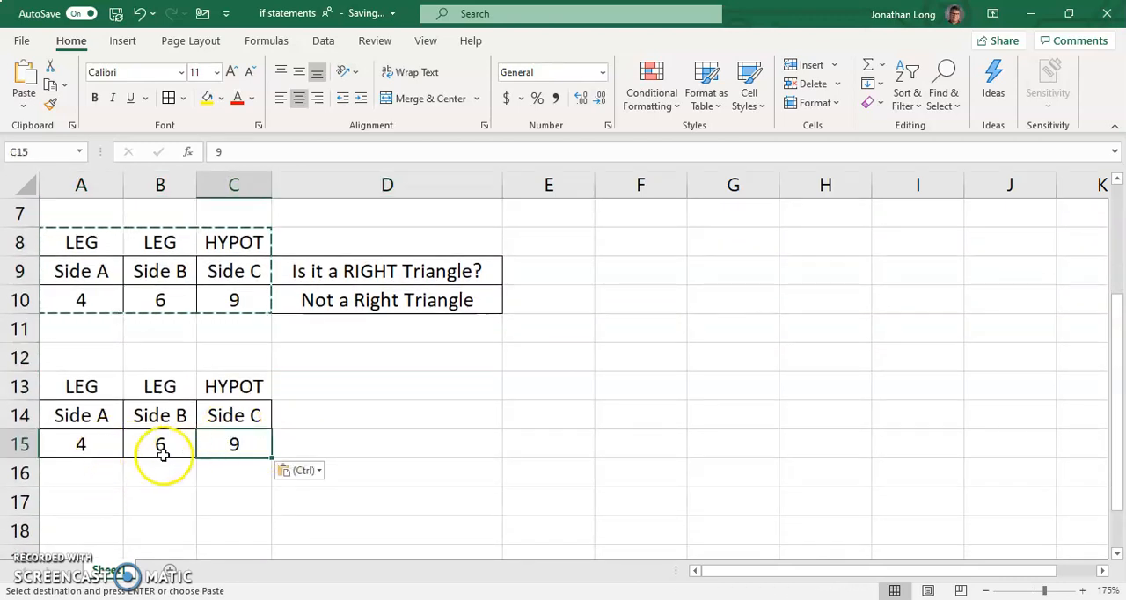
left_click_drag(104, 451, 217, 452)
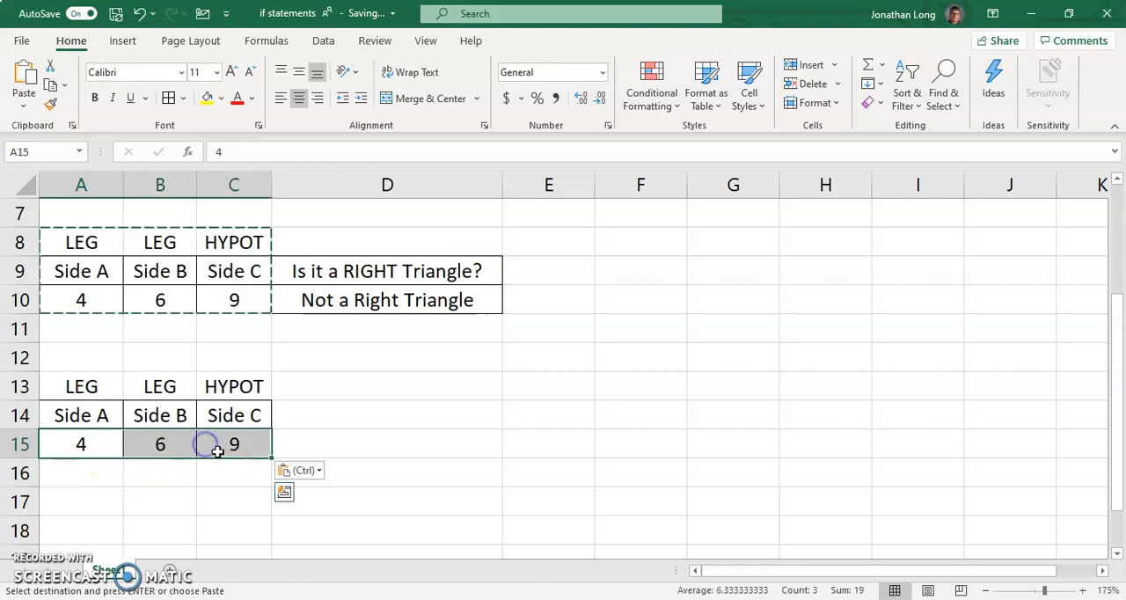
key("Delete")
Enter the Pythagorean formula =SQRT(A15^2+B15^2) in C15 to calculate the hypotenuse from the two legs
left_click(227, 446)
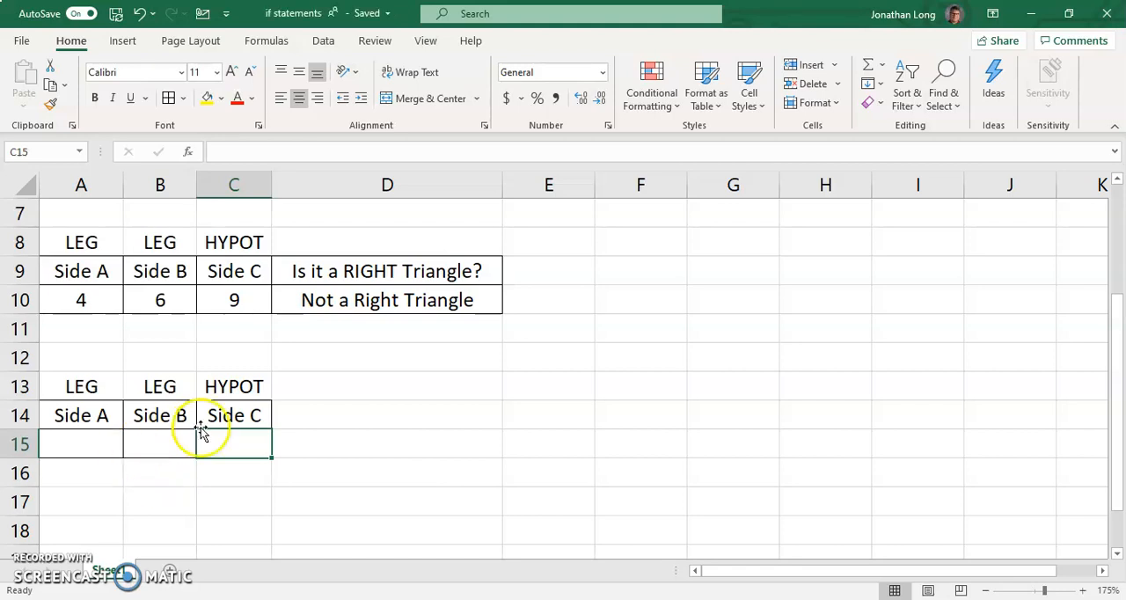
left_click(233, 451)
type("=")
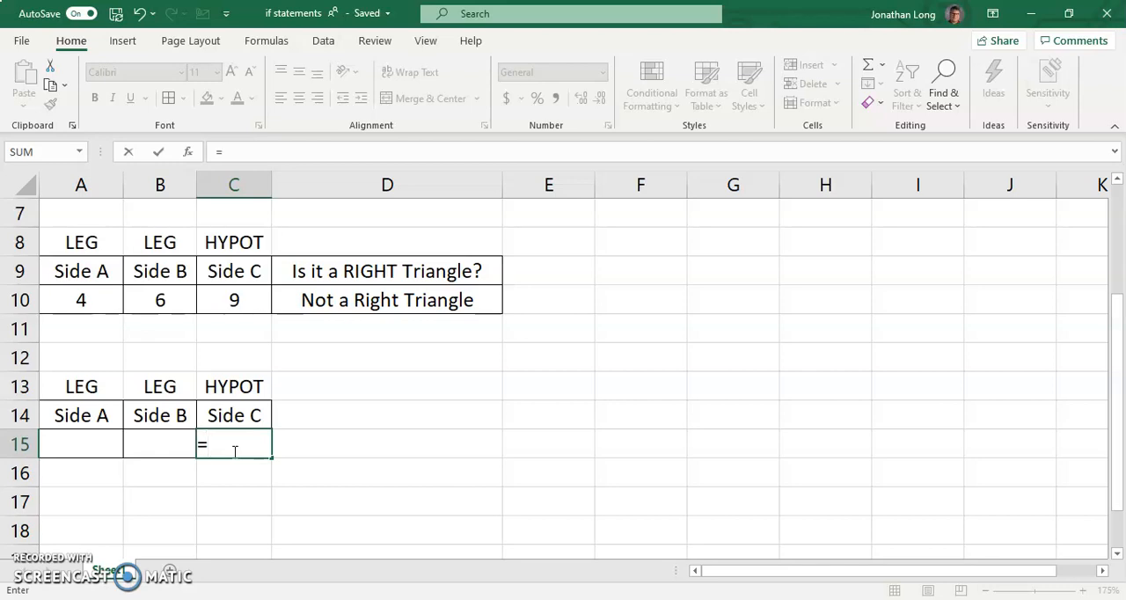
type("SQRT")
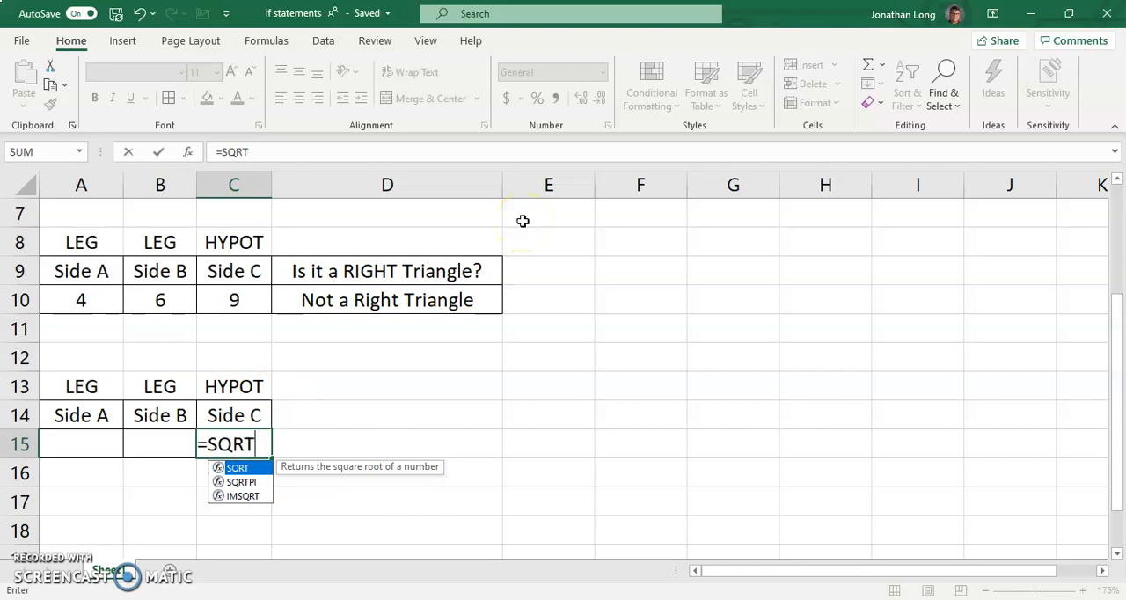
type("(")
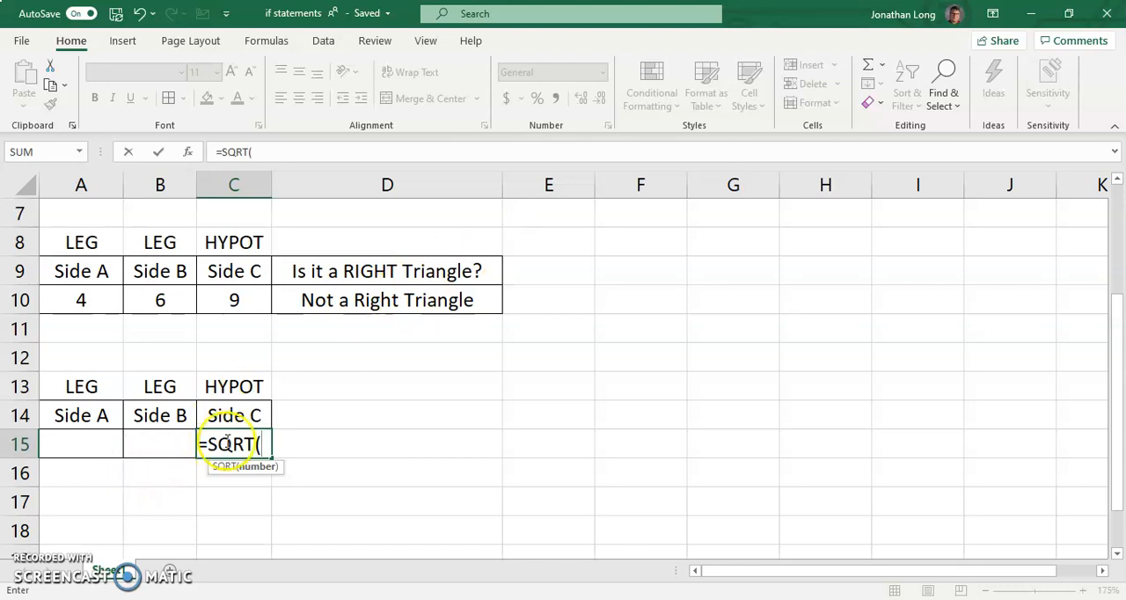
left_click(102, 447)
type("^")
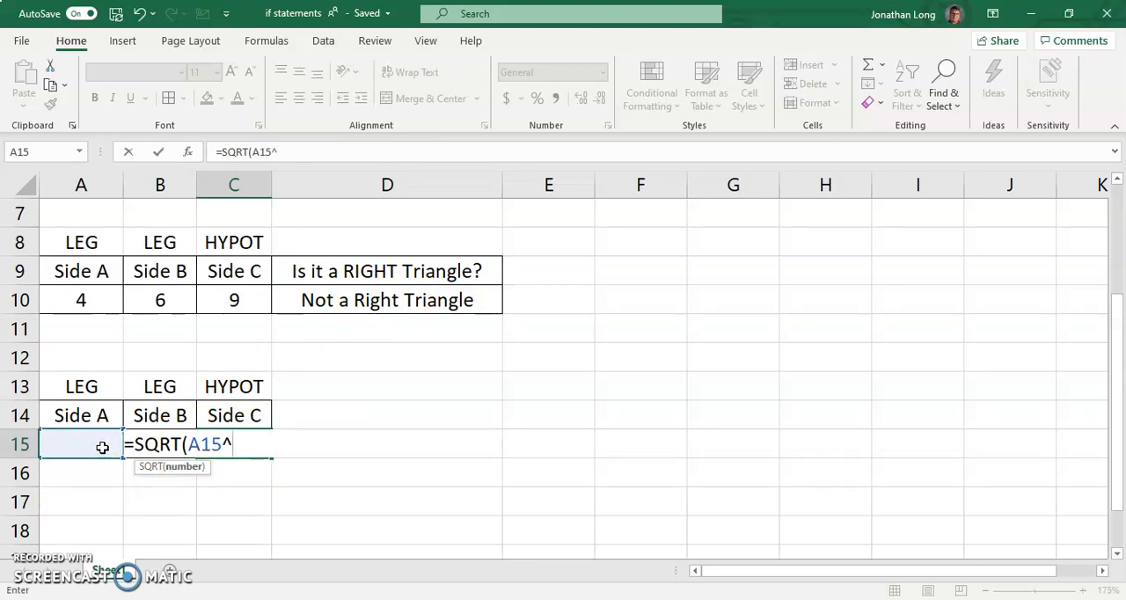
type("2+")
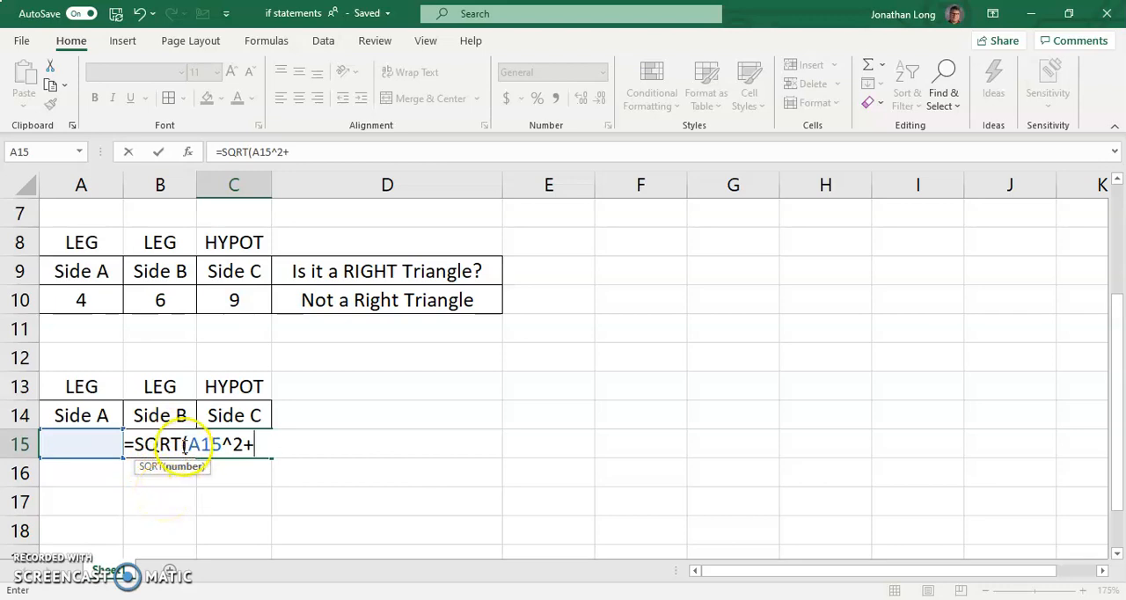
left_click(167, 476)
key("BackSpace")
key("BackSpace")
key("BackSpace")
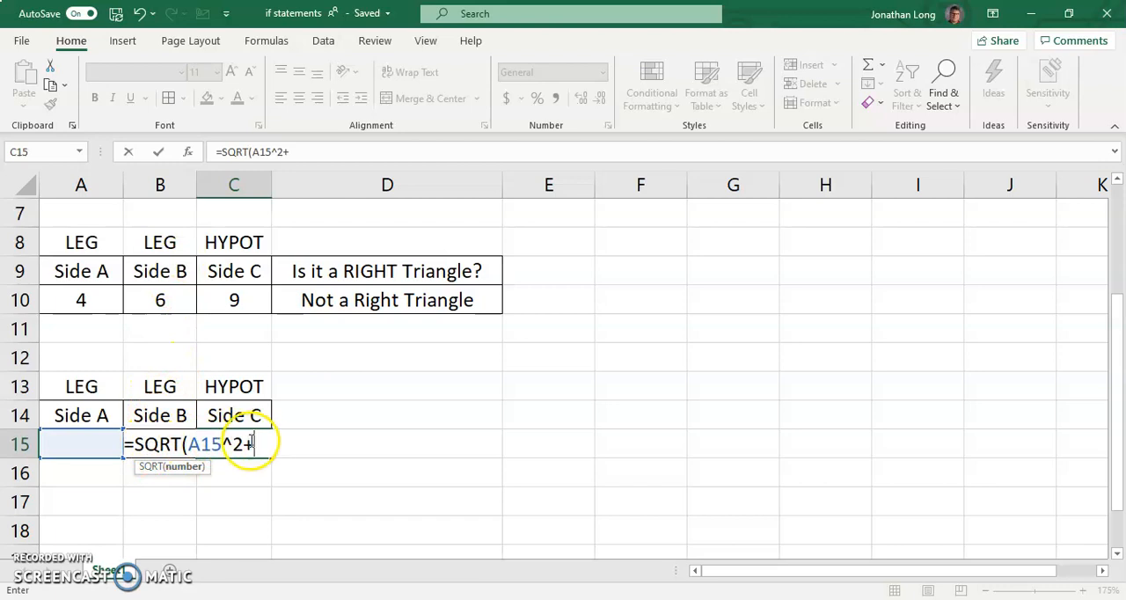
type("B1")
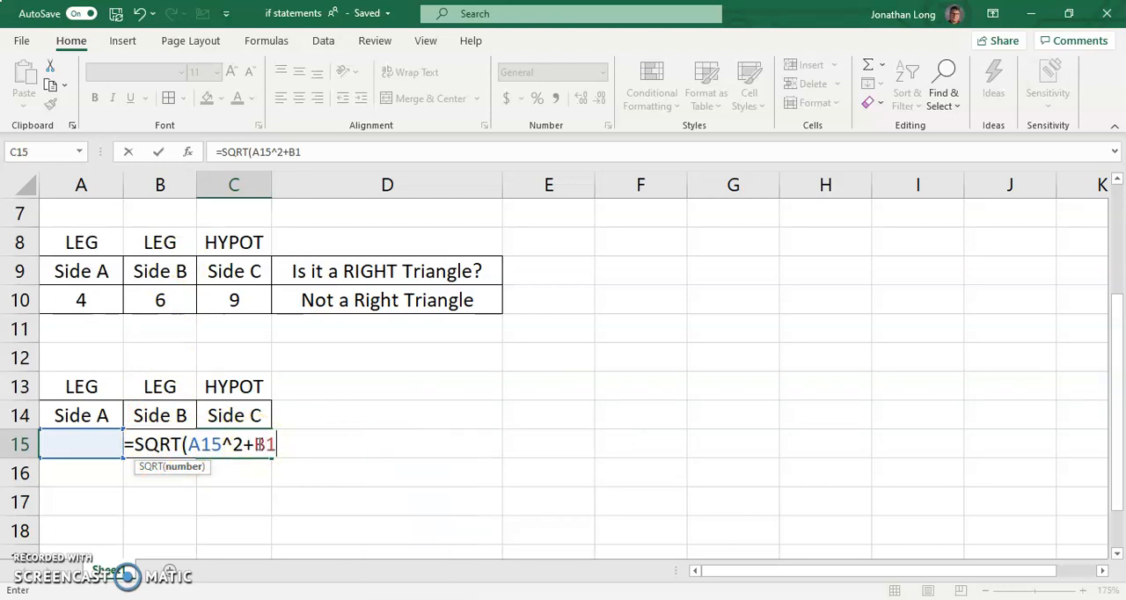
type("5^")
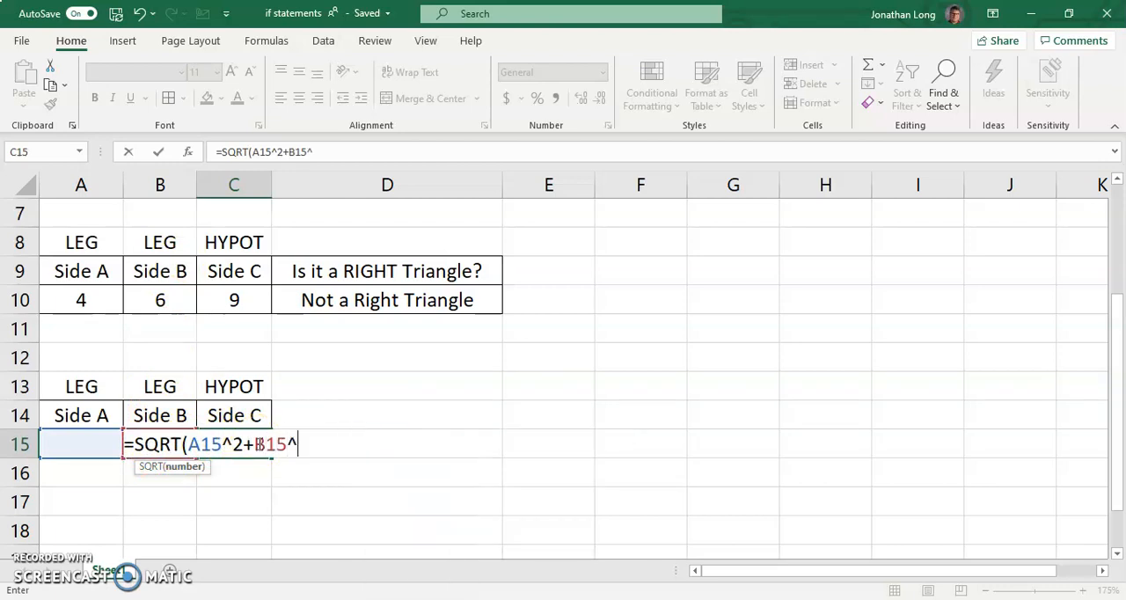
type("2")
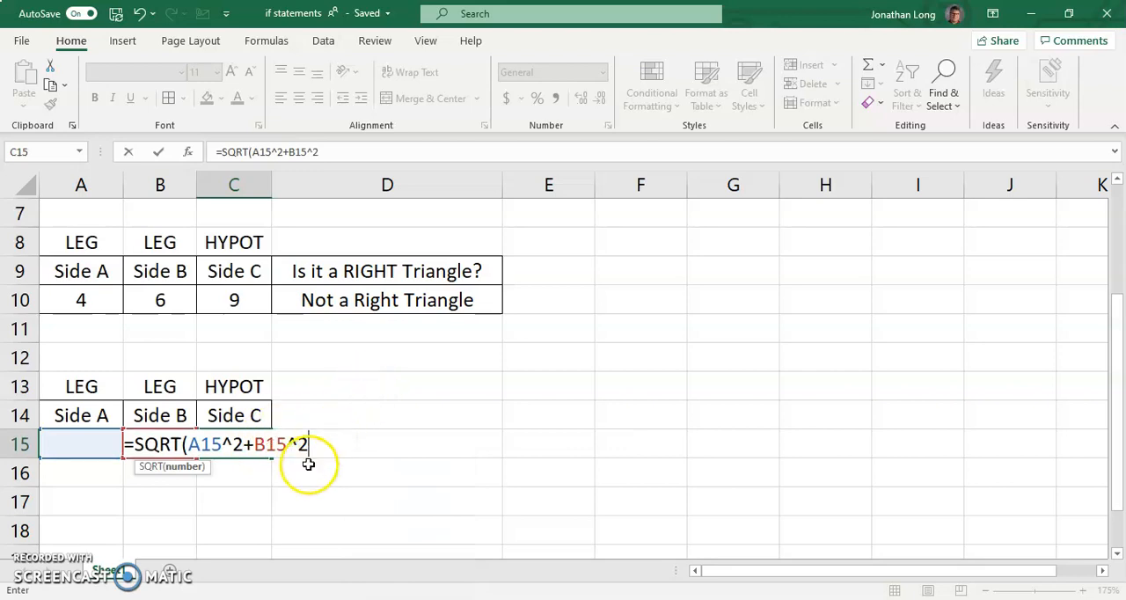
type(")")
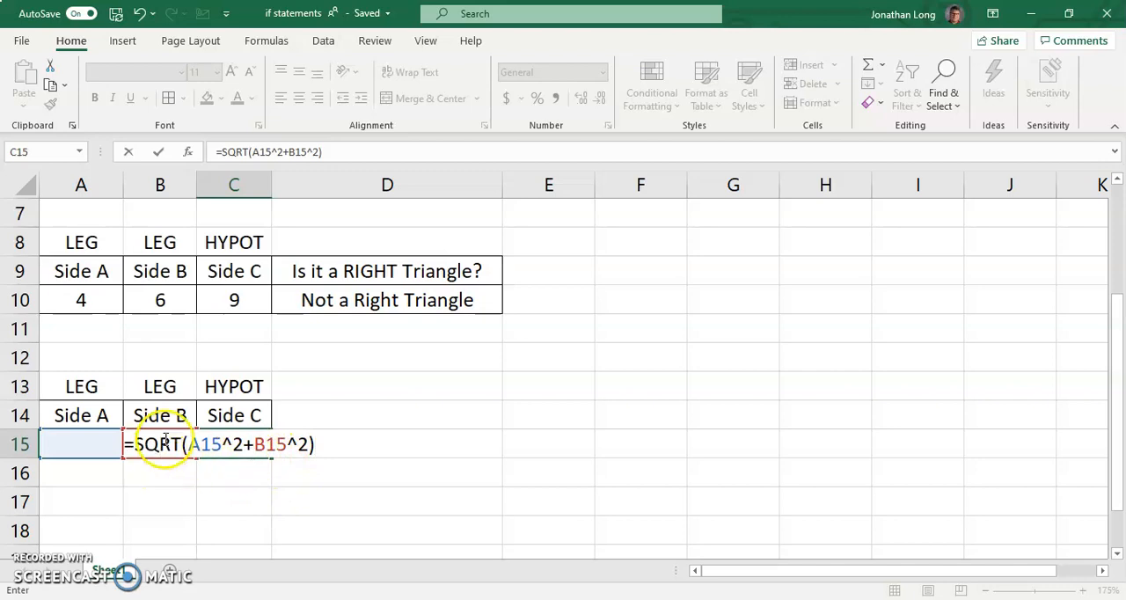
key("Return")
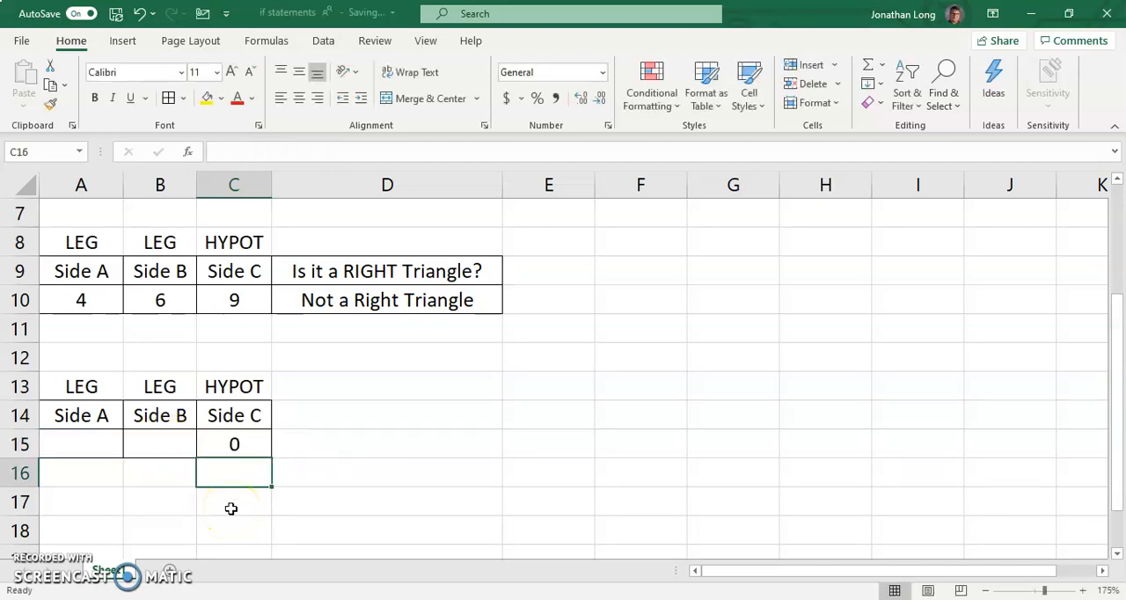
Test the hypotenuse formula with leg lengths 3 in A15 and 4 in B15
left_click(98, 451)
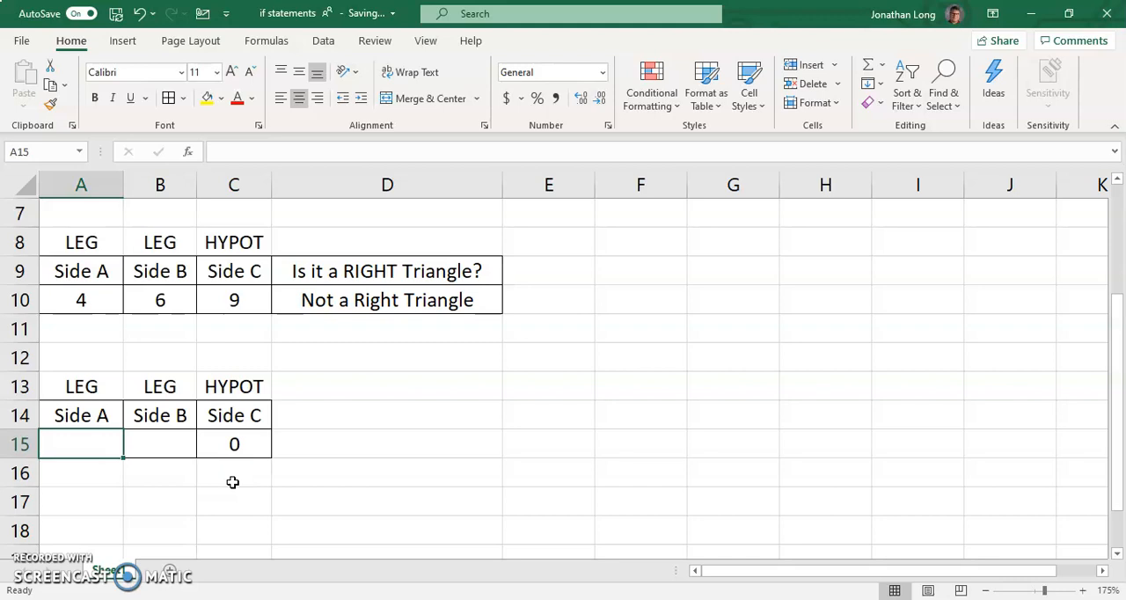
type("3")
key("Tab")
type("4")
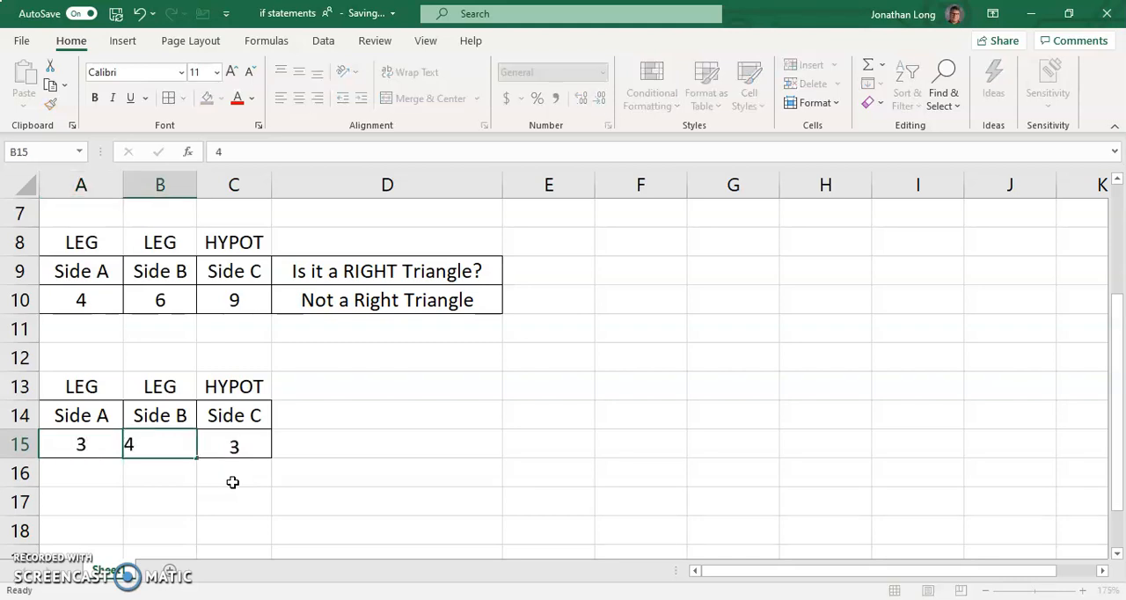
key("Tab")
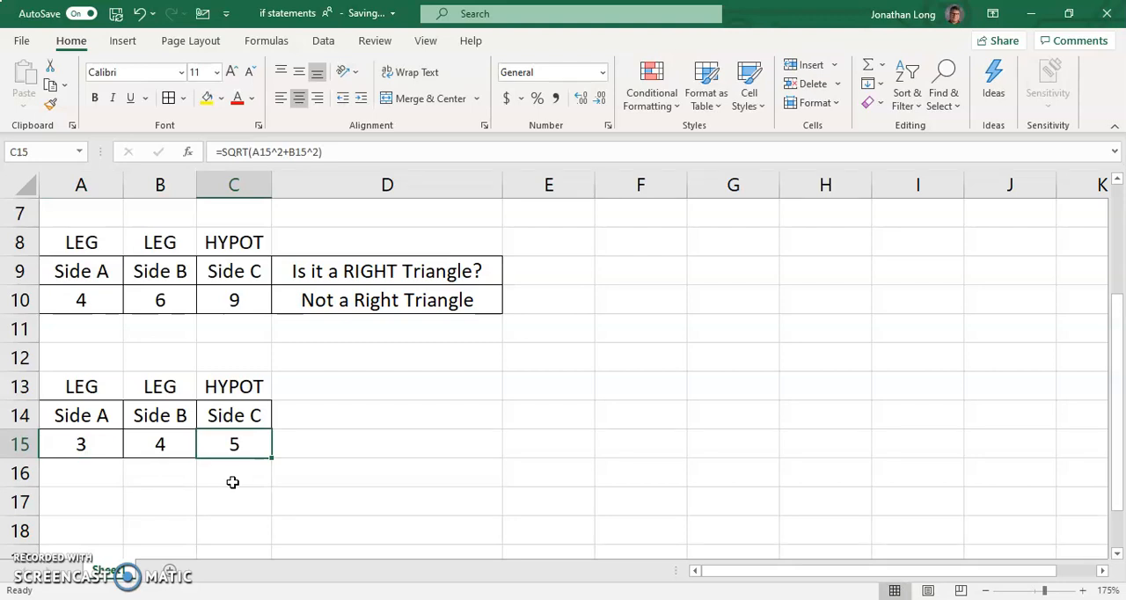
Set the sides in the right-triangle check at A10:C10 to 3, 4 and 5
left_click(108, 307)
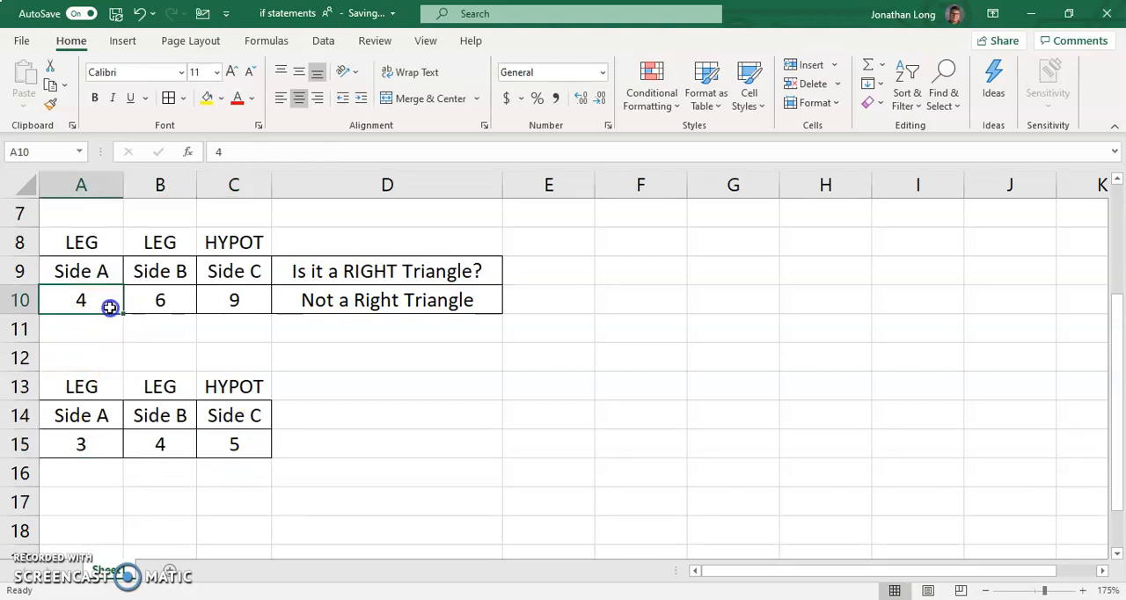
type("3")
key("Tab")
type("4")
key("Tab")
type("5")
key("Tab")
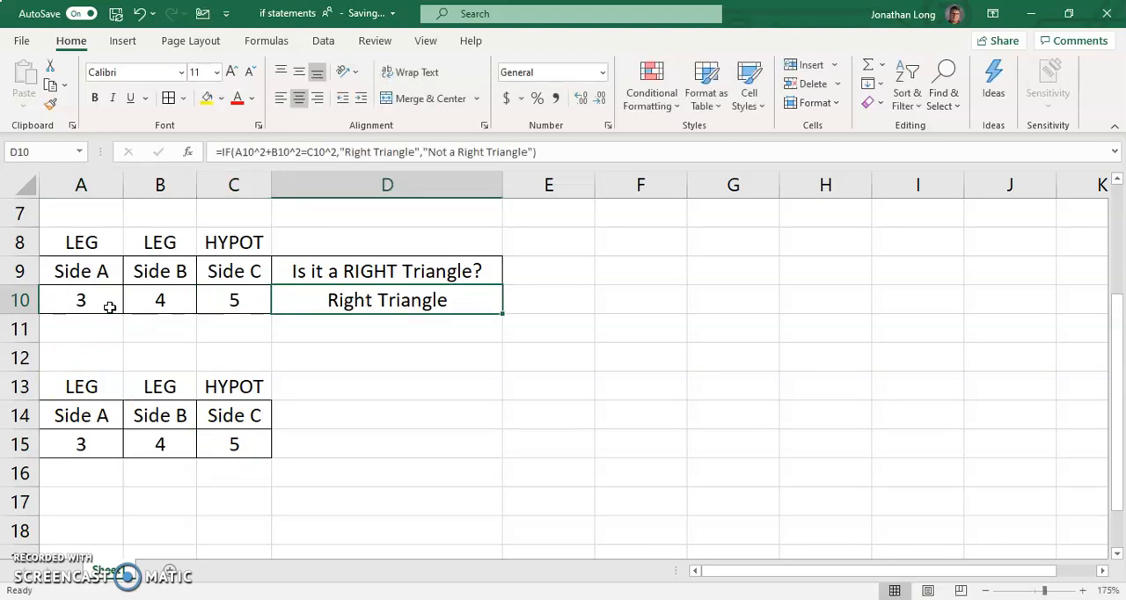
Test the hypotenuse formula with leg lengths 6 in A15 and 8 in B15
left_click_drag(103, 450, 128, 445)
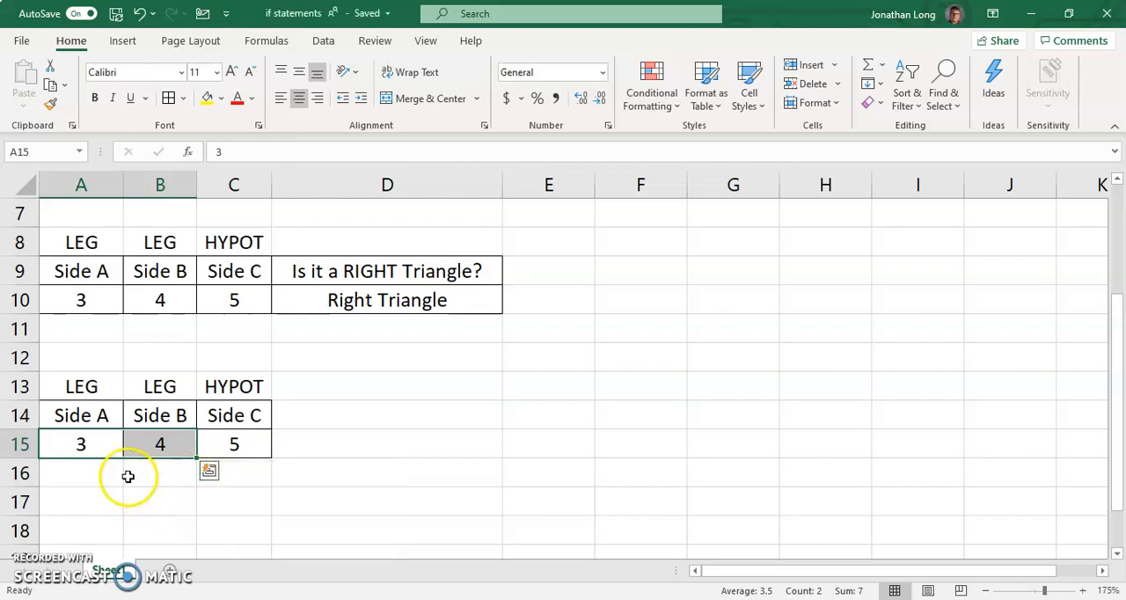
left_click(105, 452)
type("3")
key("BackSpace")
type("6")
key("Tab")
type("8")
key("Tab")
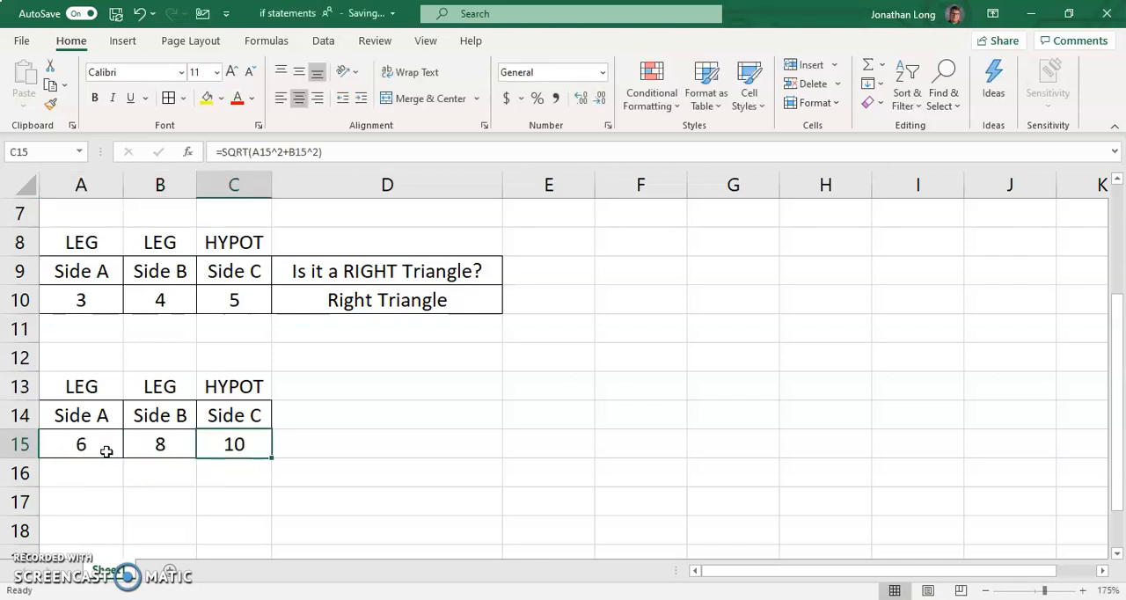
key("Down")
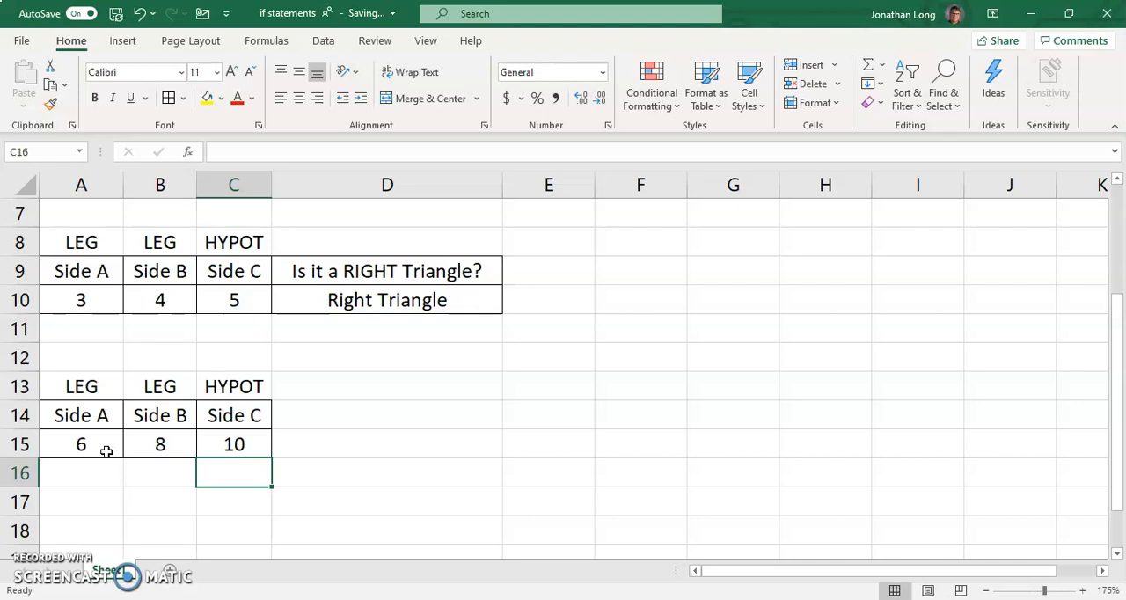
Change the leg lengths in the hypotenuse table to 12 in A15 and 24 in B15
left_click(106, 451)
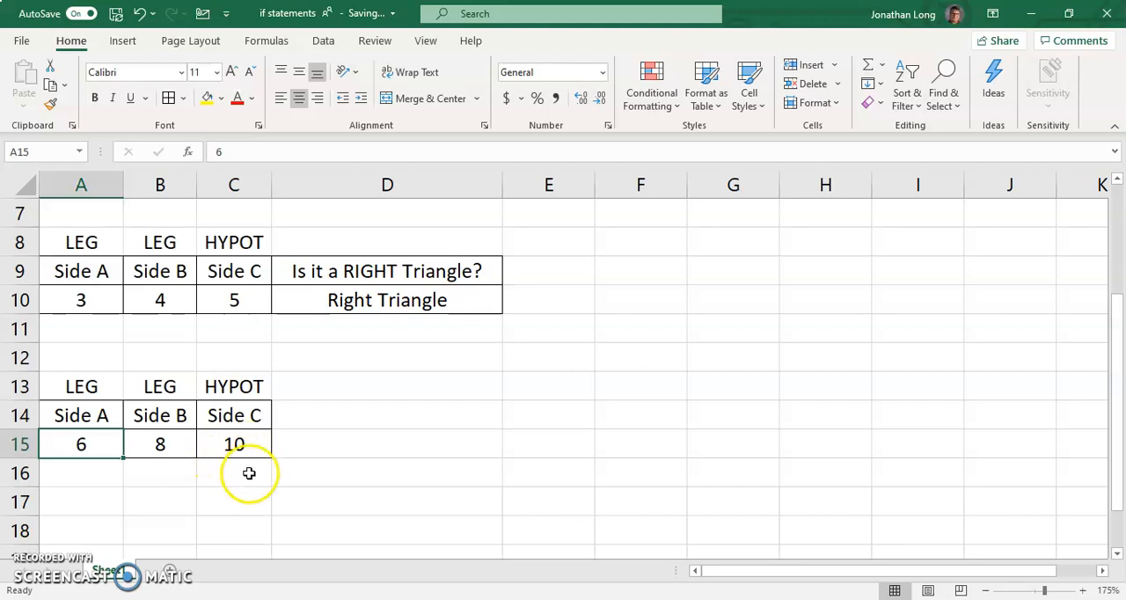
key("BackSpace")
type("12")
key("Tab")
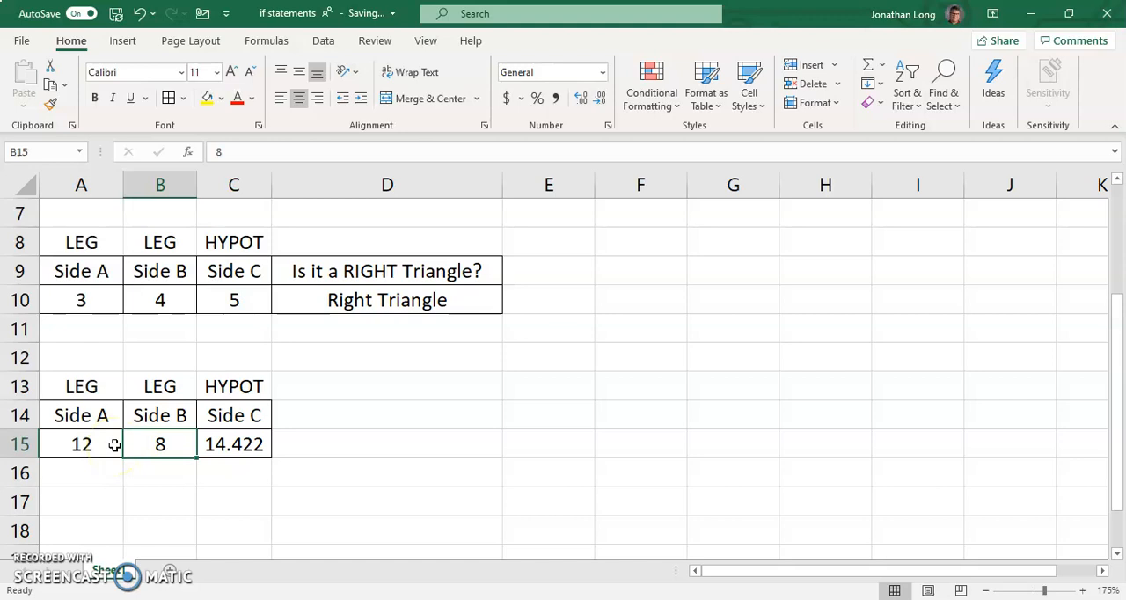
type("24")
key("Return")
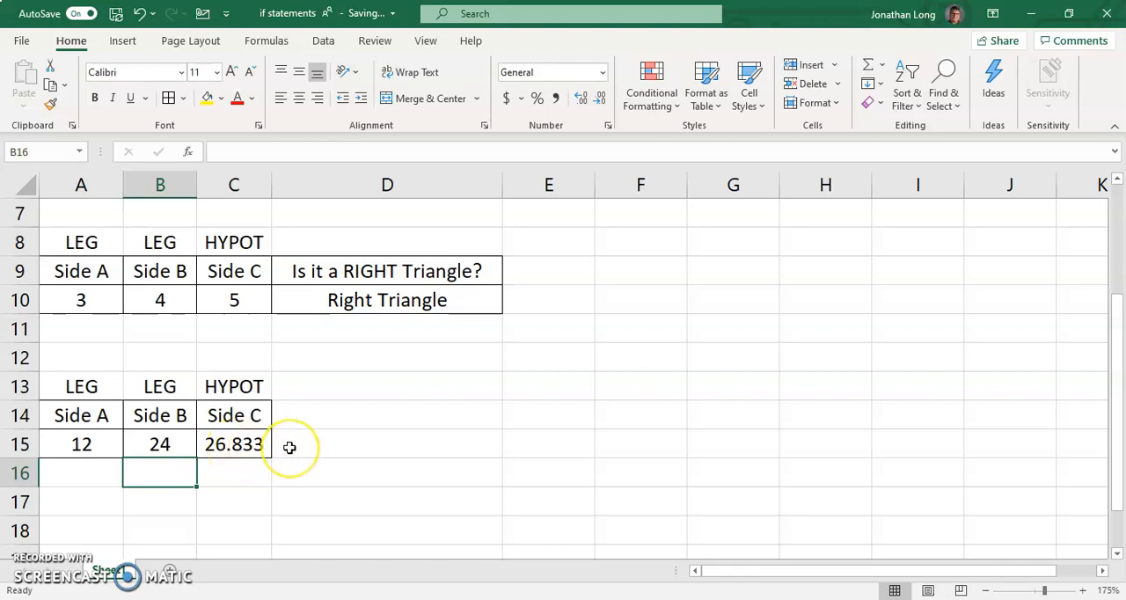
scroll(299, 444, "up", 2)
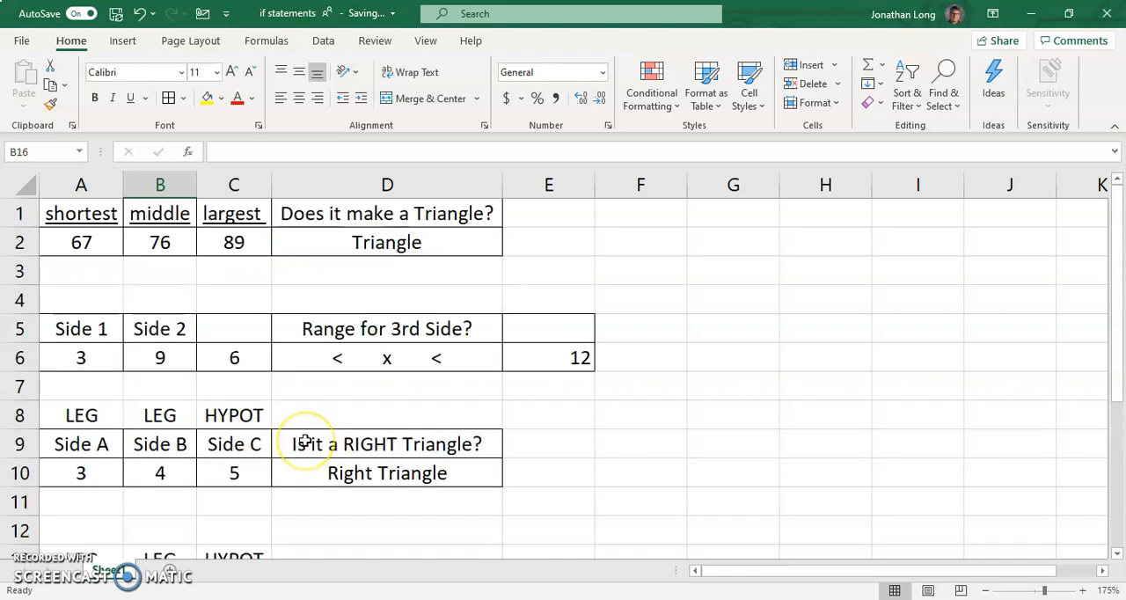
scroll(313, 434, "down", 4)
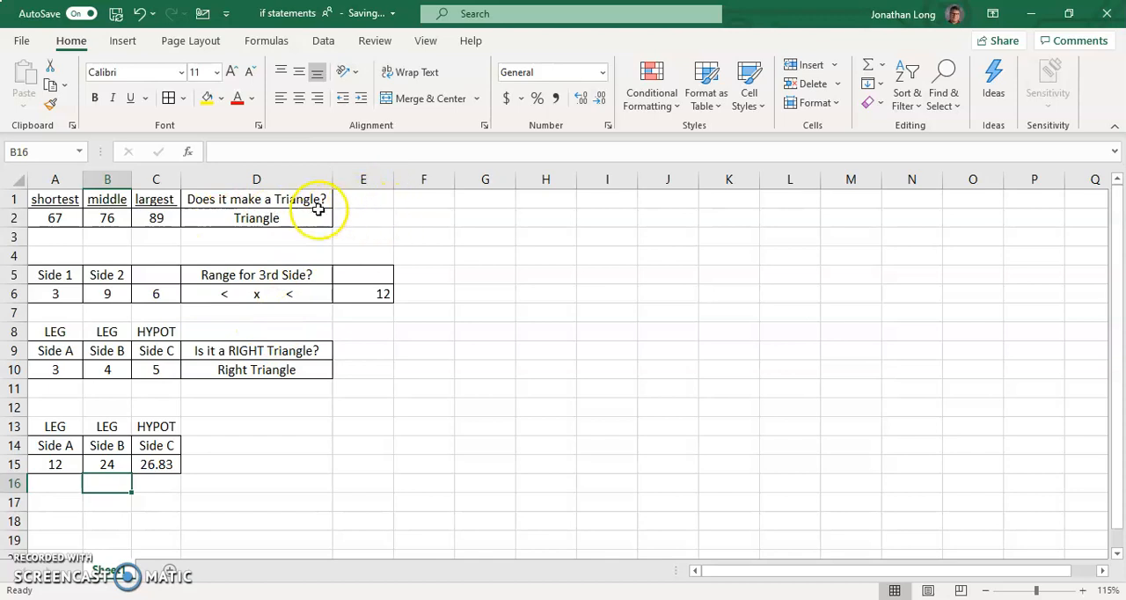
left_click(432, 356)
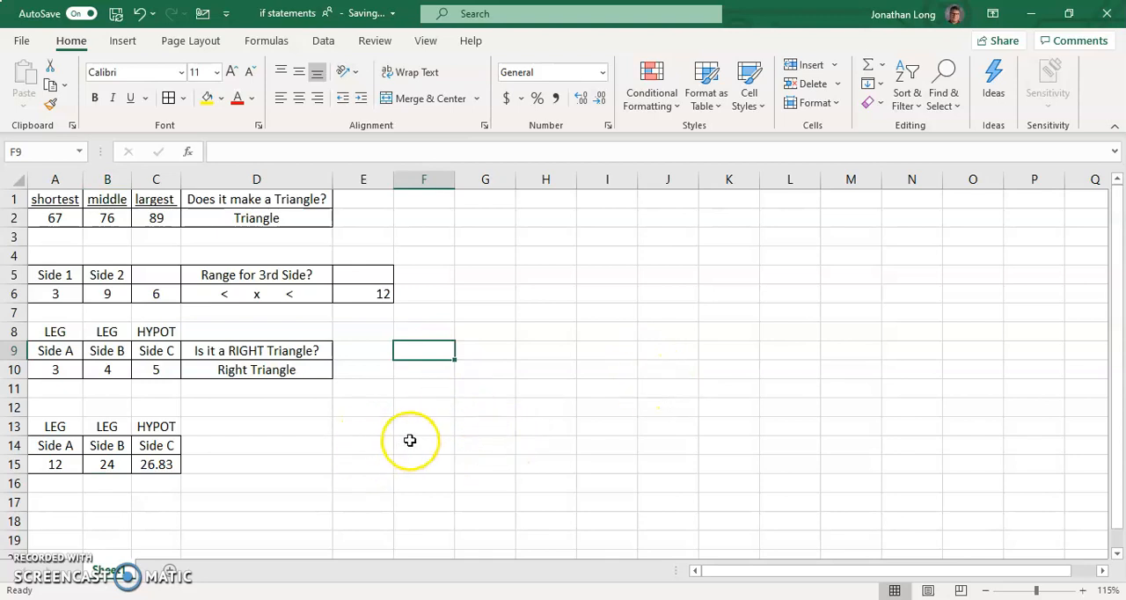
left_click(410, 440)
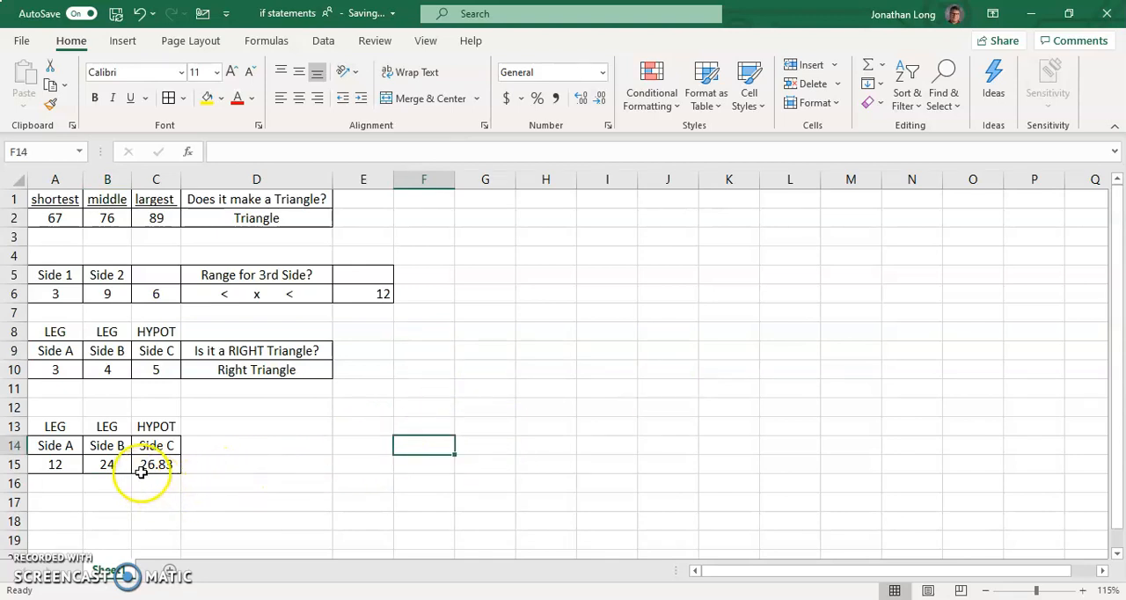